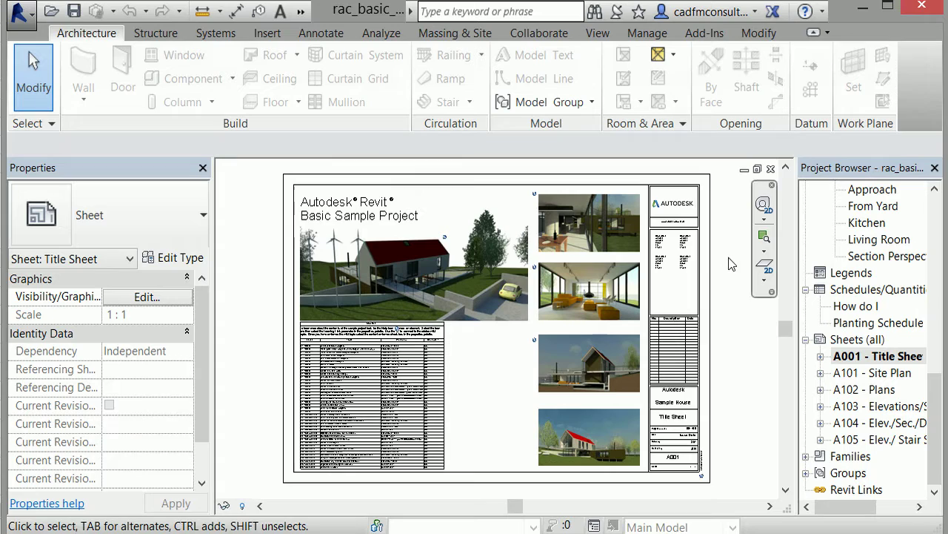
# Step: Open the Application Menu to show the recent sample projects list
pyautogui.click(31, 21)
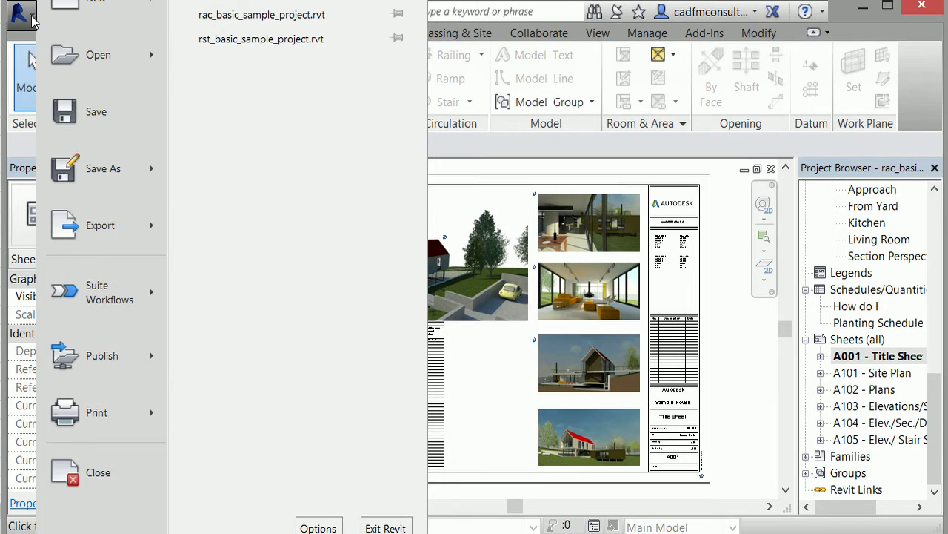
# Step: Close the file menu, then browse the Measure, toolbar overflow and Default 3D View dropdowns
pyautogui.click(32, 21)
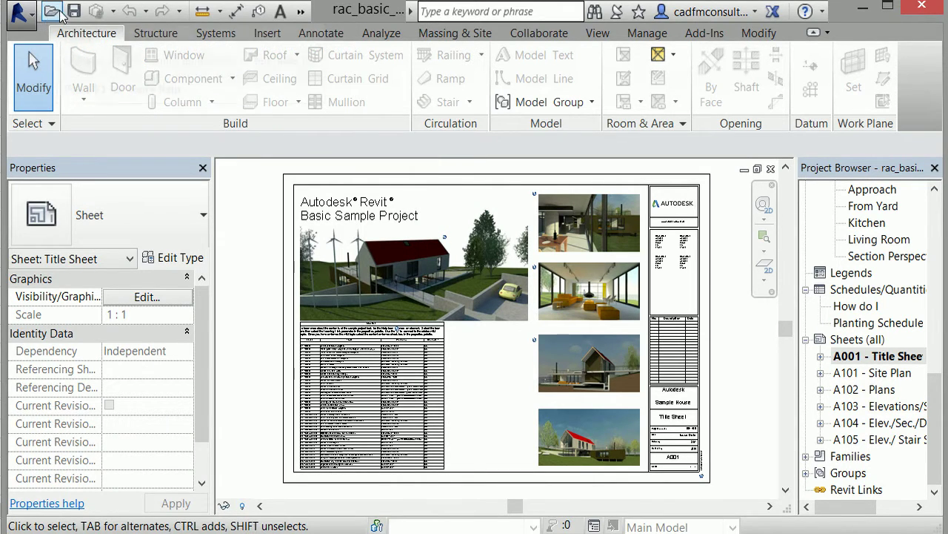
pyautogui.click(220, 13)
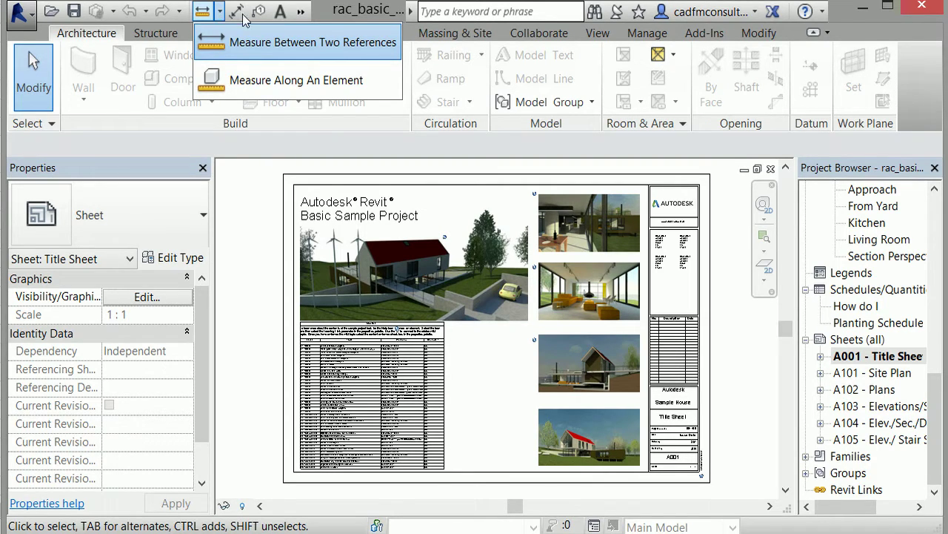
pyautogui.click(301, 12)
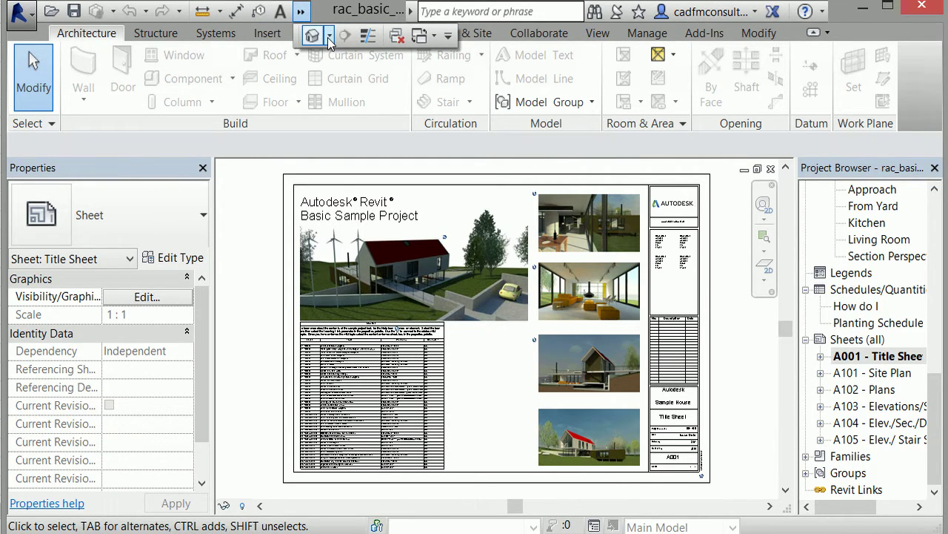
pyautogui.click(329, 41)
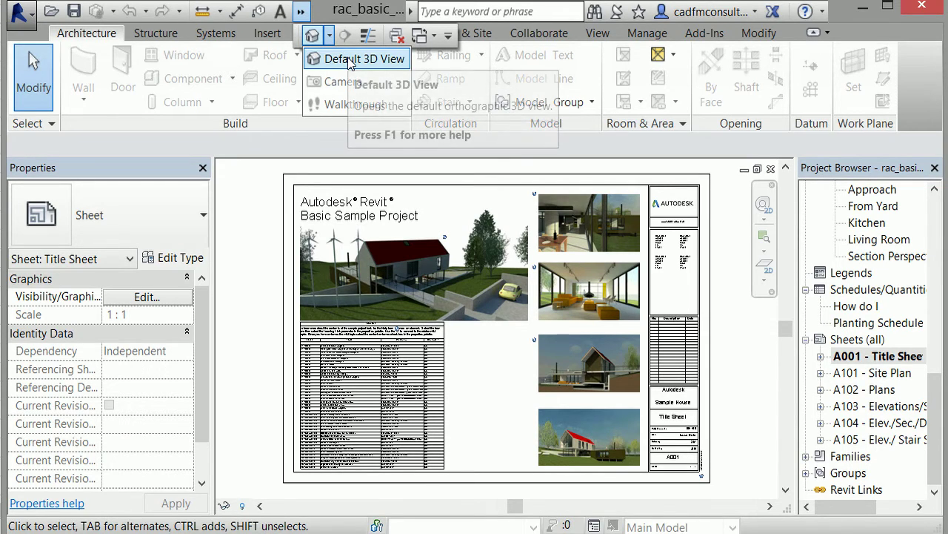
# Step: Open the Default 3D View of the house, then click into the InfoCenter search box
pyautogui.click(352, 59)
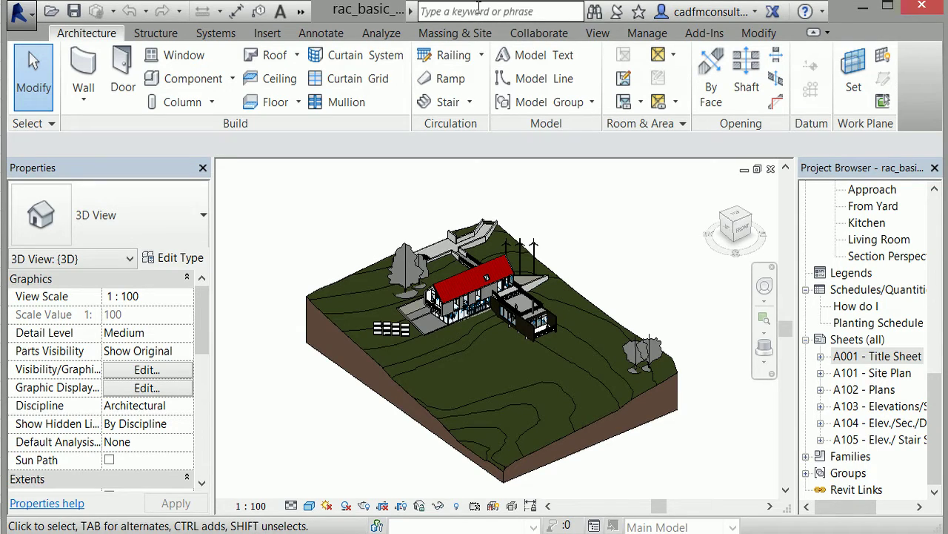
pyautogui.click(478, 9)
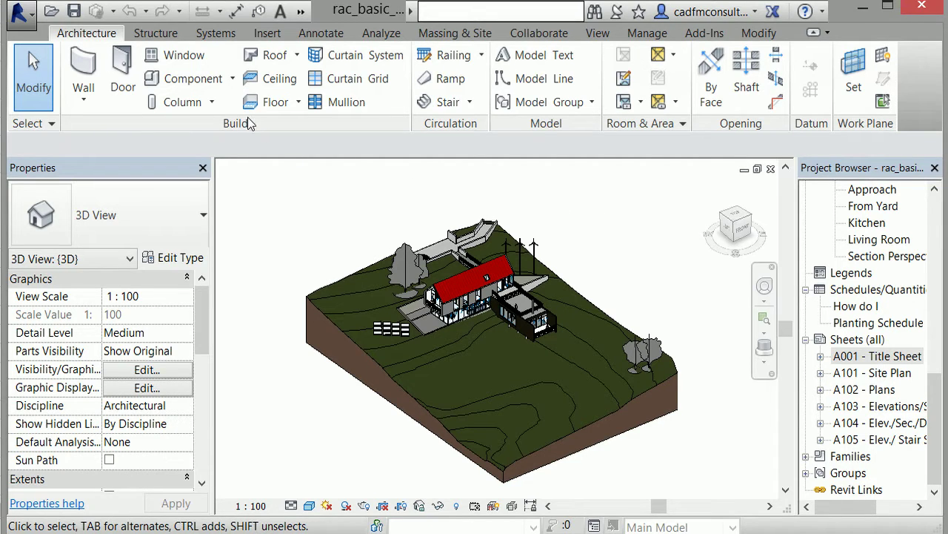
pyautogui.click(168, 40)
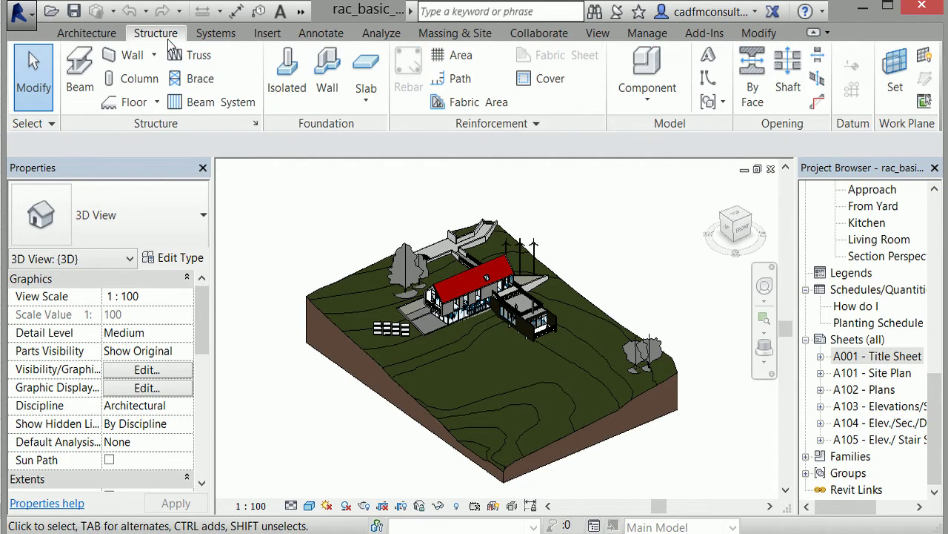
pyautogui.click(203, 37)
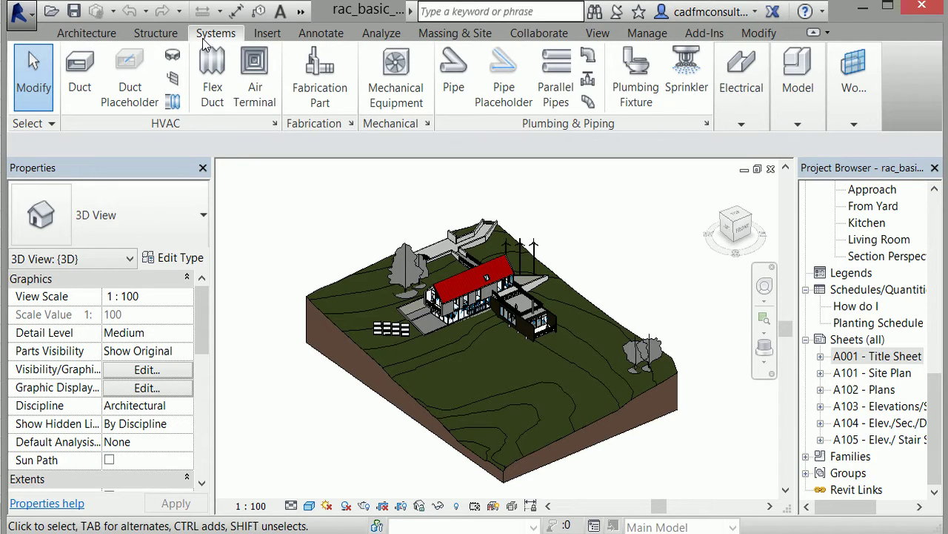
pyautogui.click(111, 36)
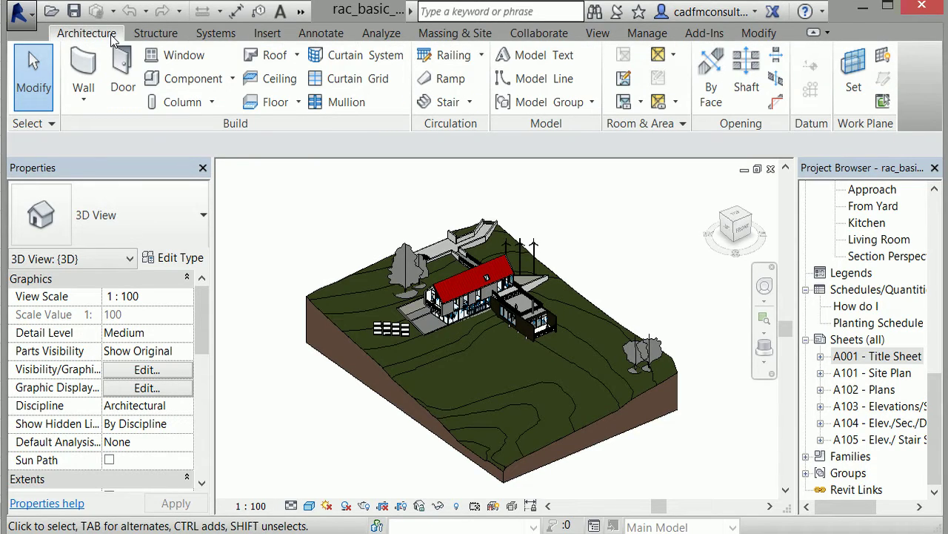
pyautogui.click(148, 37)
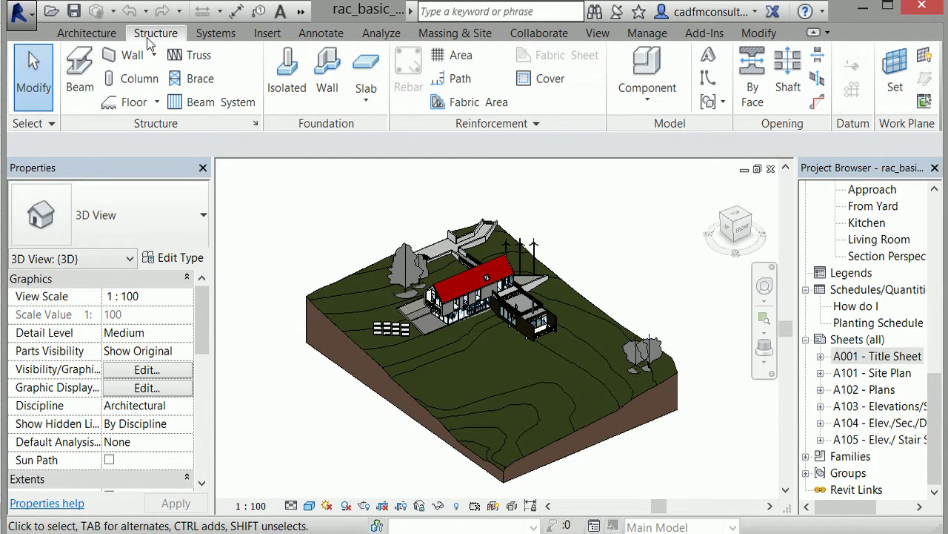
pyautogui.click(197, 40)
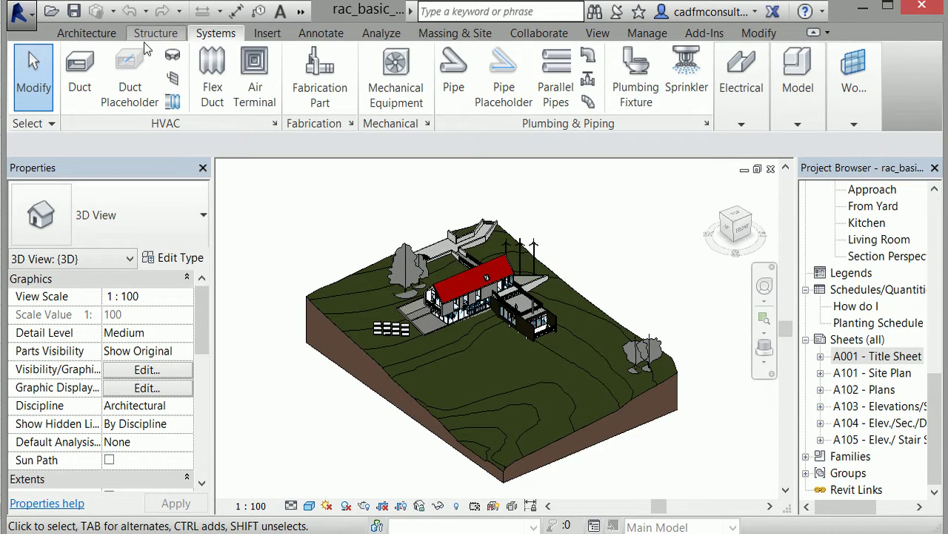
pyautogui.click(107, 38)
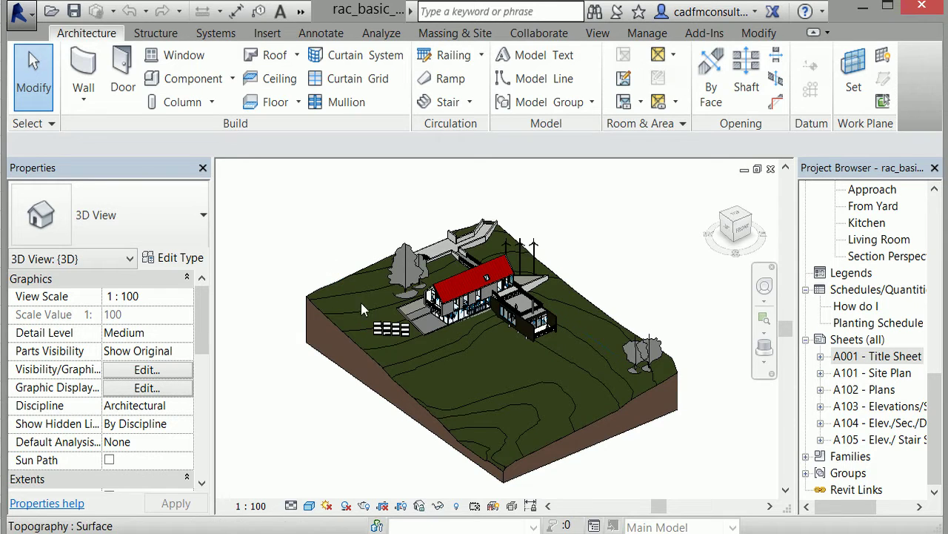
pyautogui.click(393, 336)
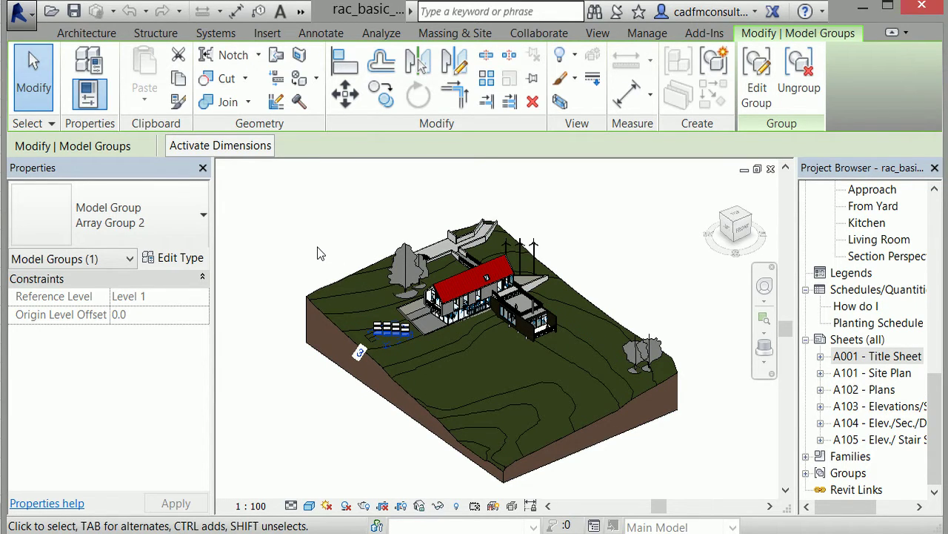
pyautogui.press('Escape')
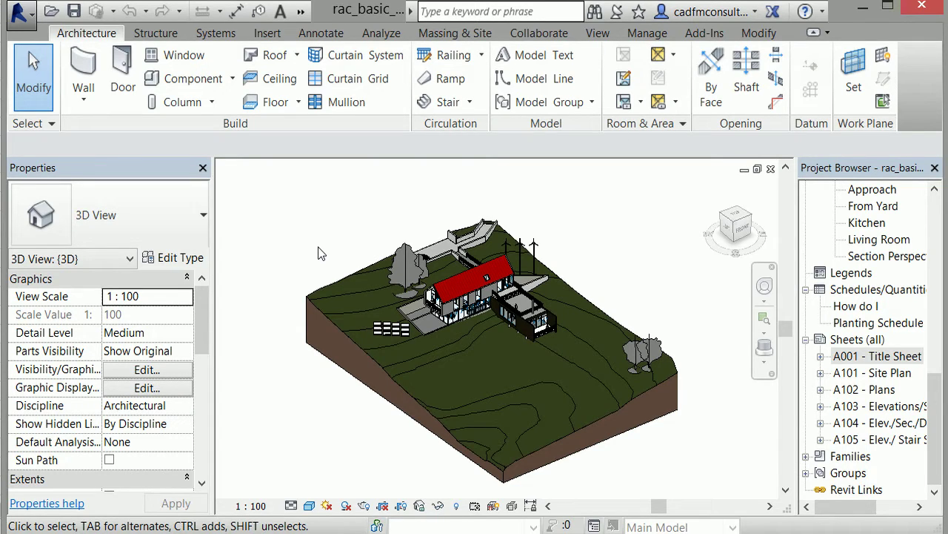
pyautogui.click(401, 255)
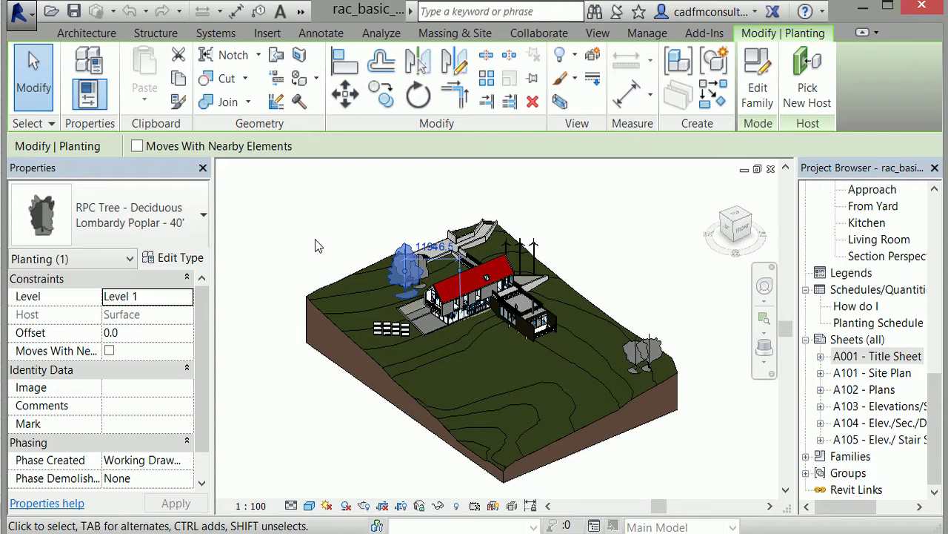
pyautogui.press('Escape')
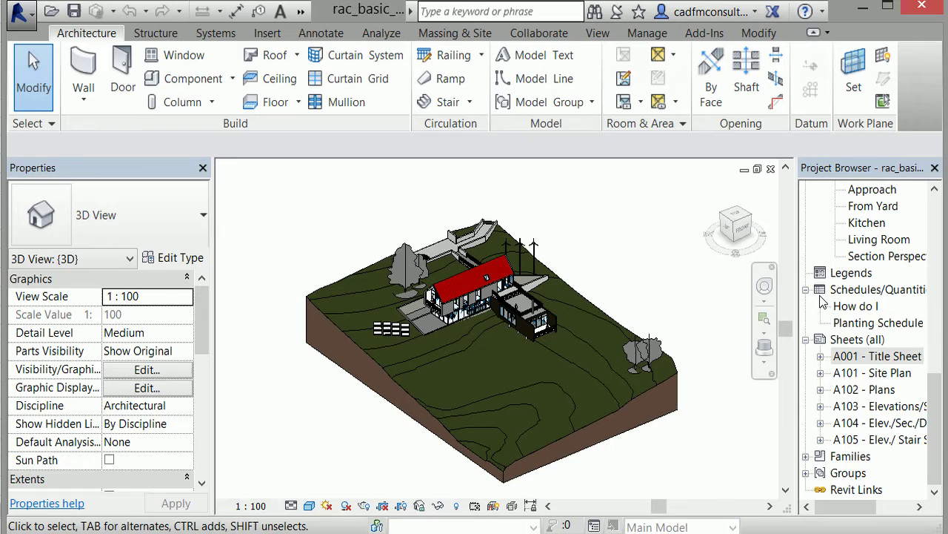
# Step: Collapse every Project Browser node from Floor Plans to Sheets, then expand 3D Views
pyautogui.moveTo(935, 429); pyautogui.dragTo(935, 243)
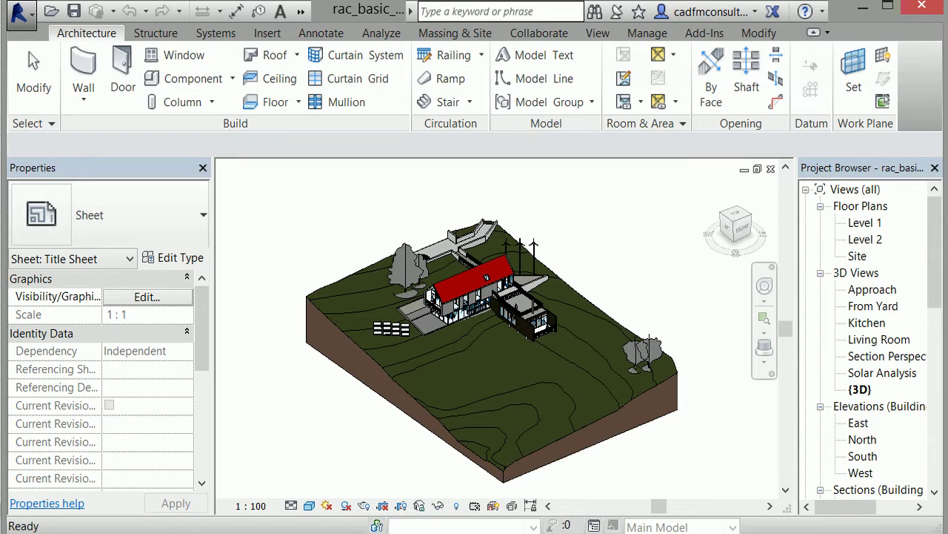
pyautogui.click(820, 206)
pyautogui.click(820, 222)
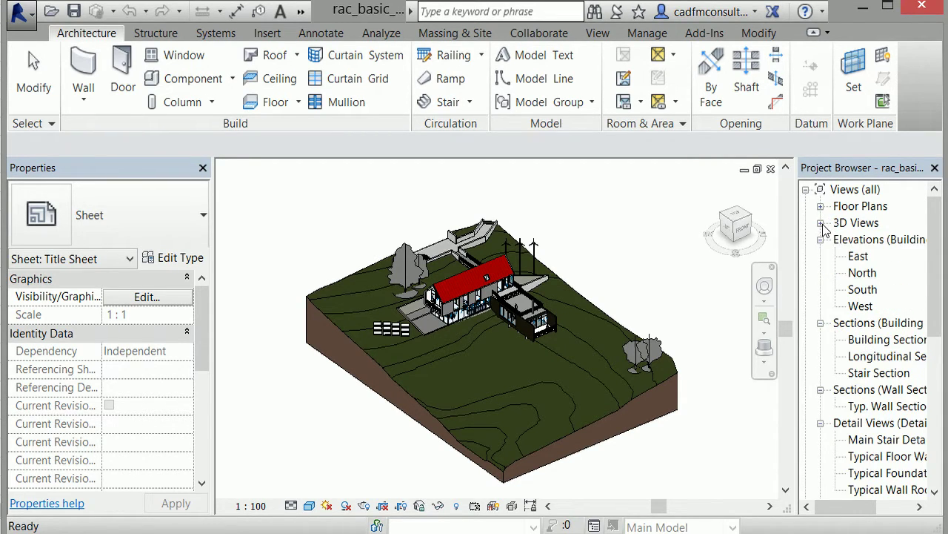
pyautogui.click(821, 240)
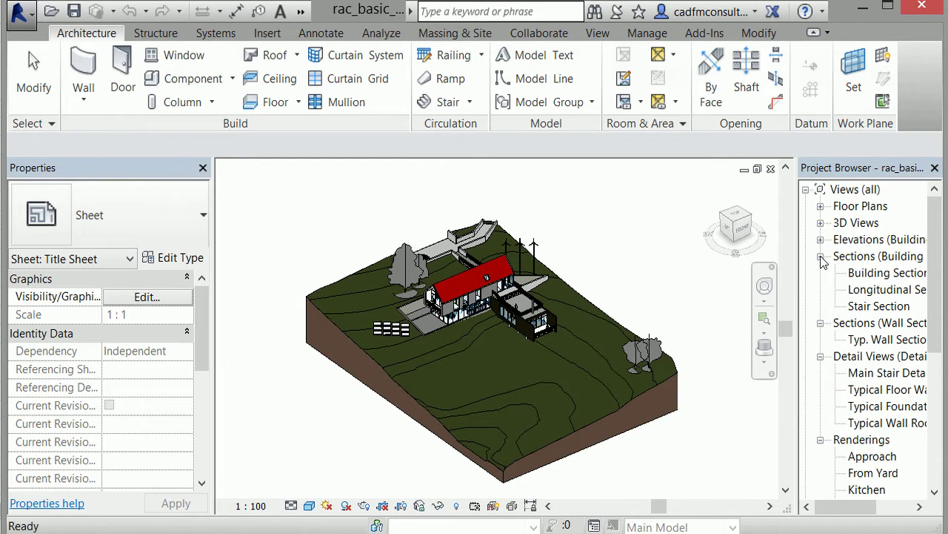
pyautogui.click(821, 256)
pyautogui.click(820, 273)
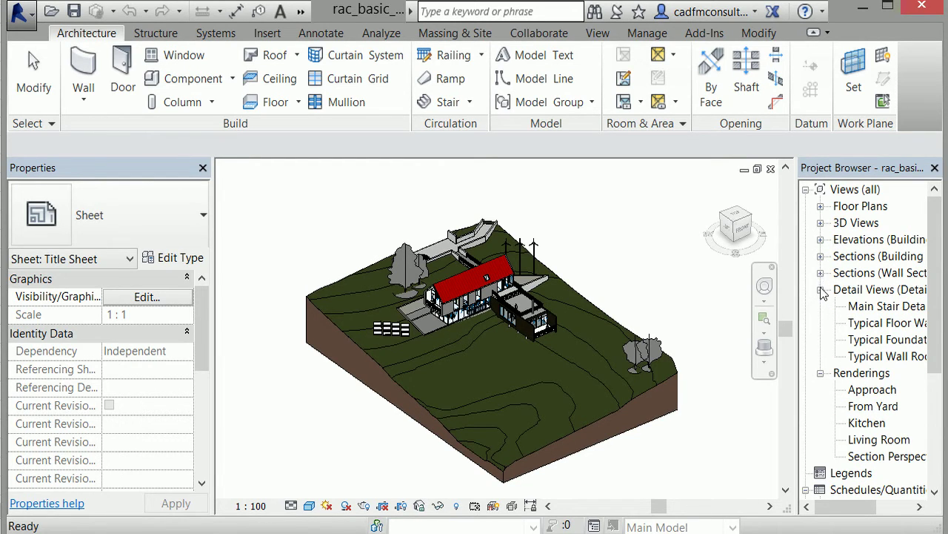
pyautogui.click(820, 290)
pyautogui.click(820, 306)
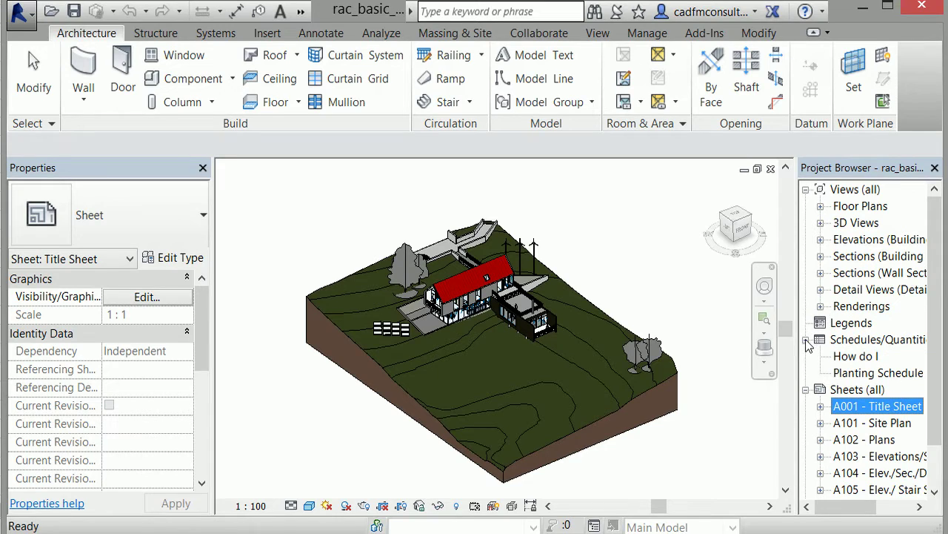
pyautogui.click(806, 339)
pyautogui.click(806, 357)
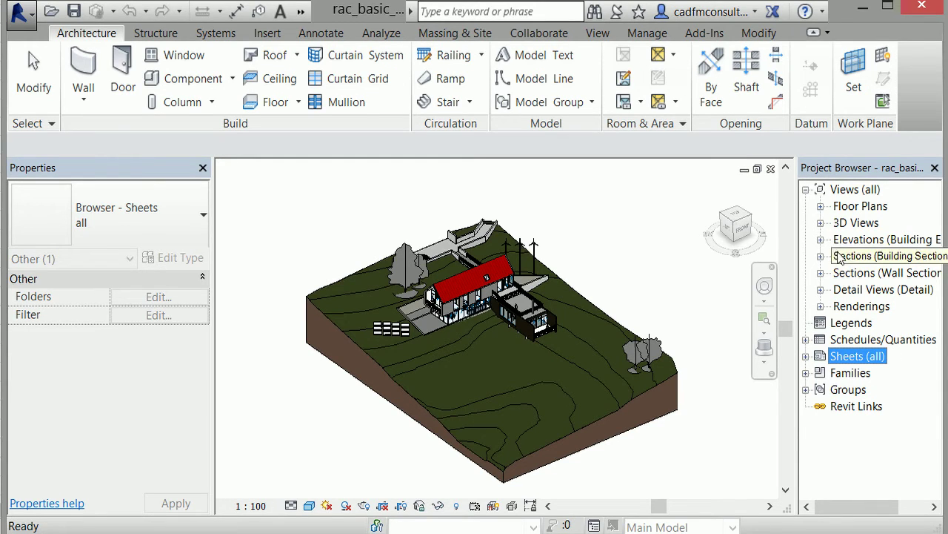
pyautogui.click(821, 223)
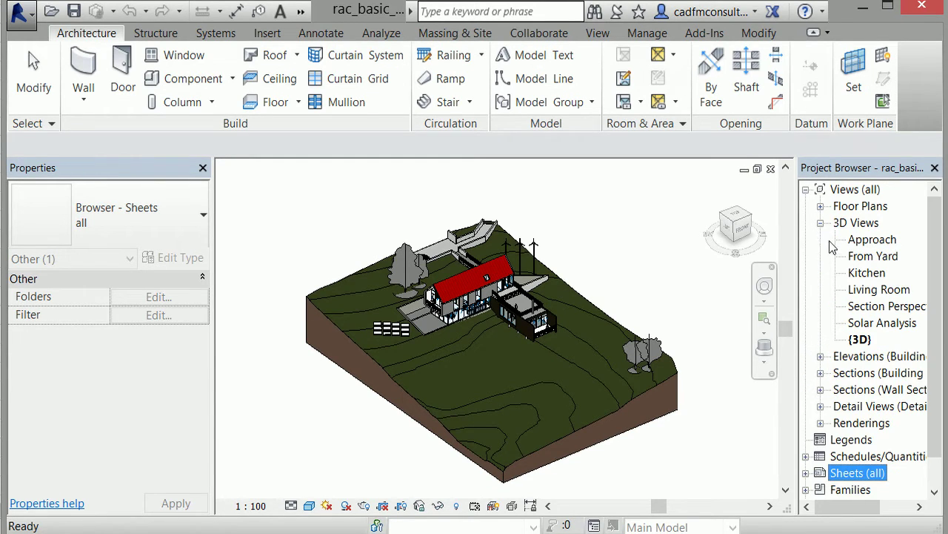
# Step: Open the Kitchen view from the 3D Views list in the Project Browser
pyautogui.doubleClick(865, 273)
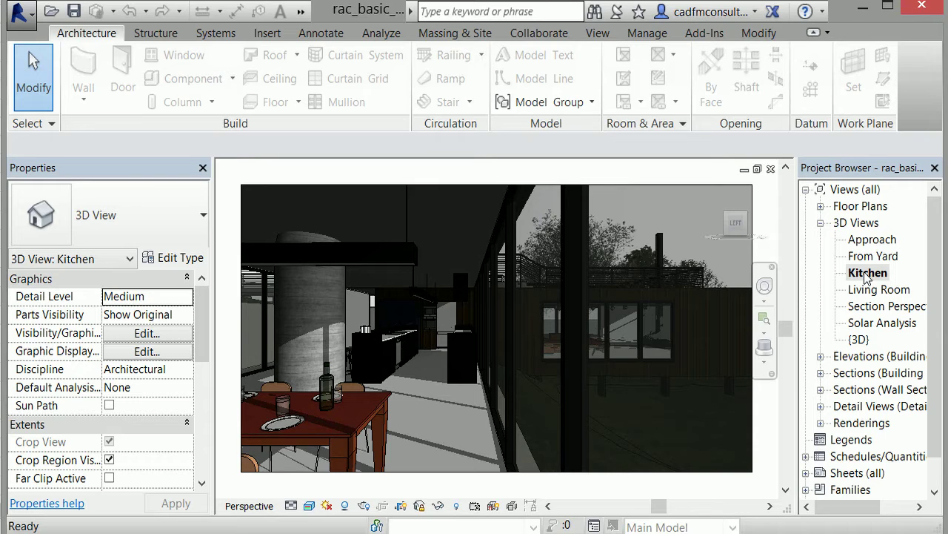
# Step: Bring up the Kitchen view's right-click menu, then dismiss it without choosing anything
pyautogui.rightClick(867, 274)
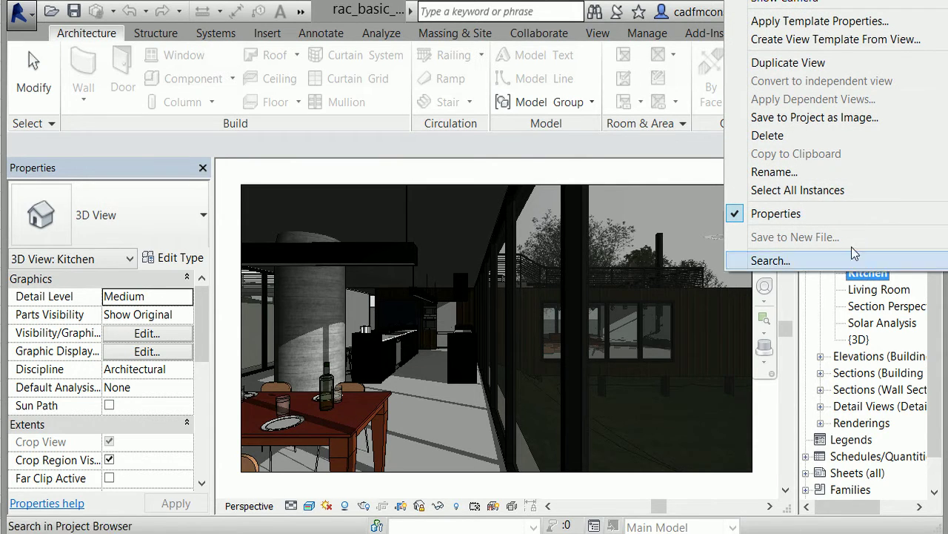
pyautogui.moveTo(806, 67)
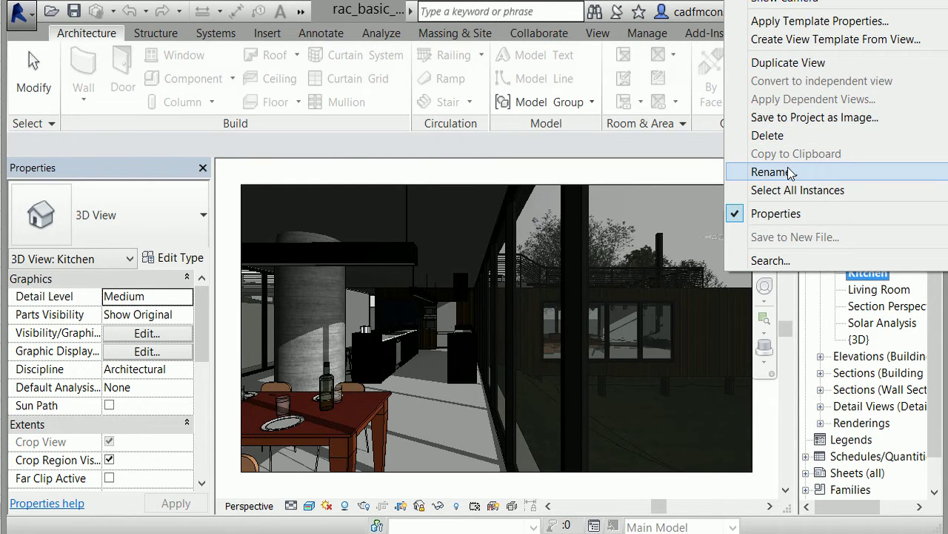
pyautogui.moveTo(790, 194)
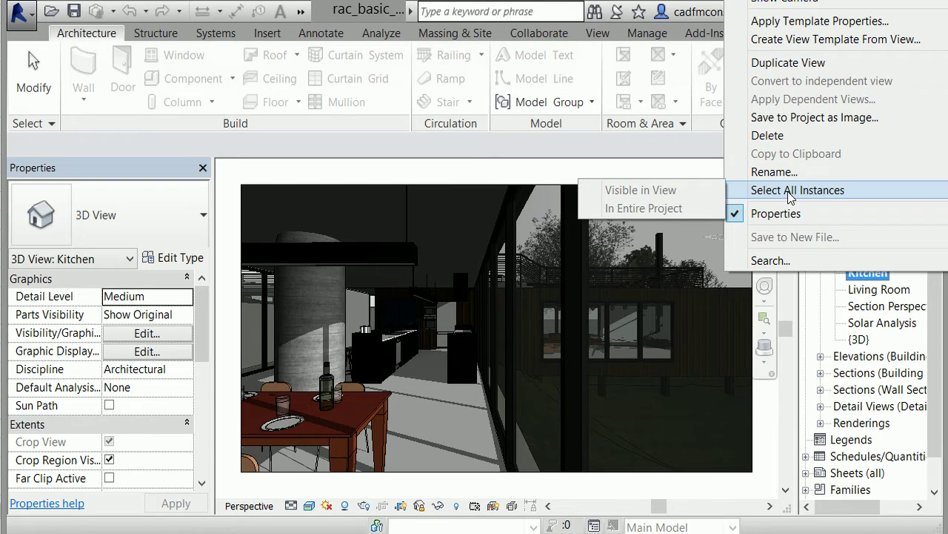
pyautogui.click(709, 235)
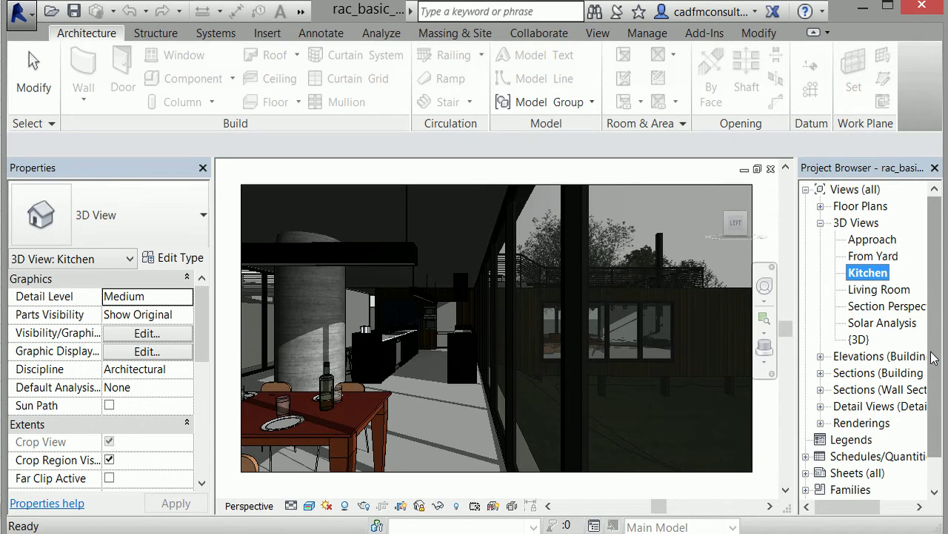
# Step: Open the Level 1 floor plan and check the Detail Level flyout, leaving it at Medium
pyautogui.click(821, 207)
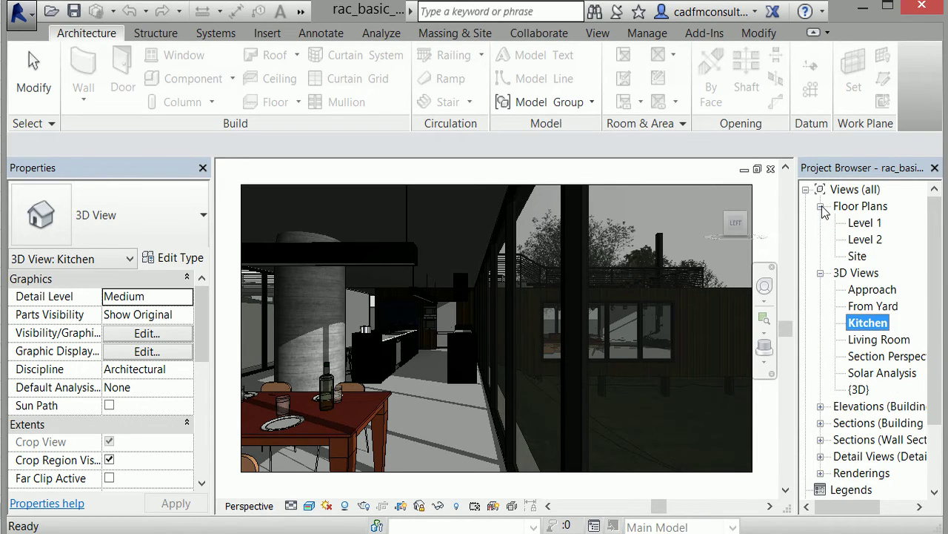
pyautogui.doubleClick(861, 224)
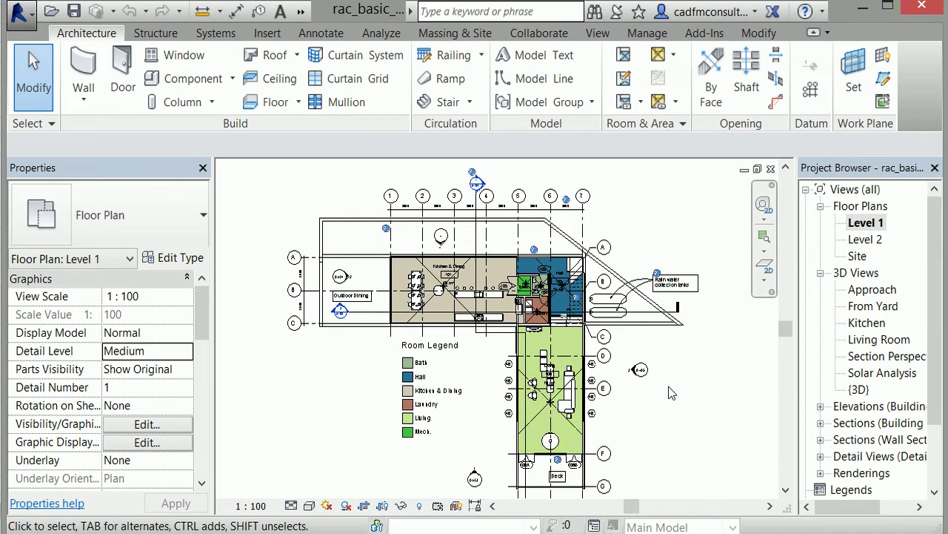
pyautogui.click(292, 506)
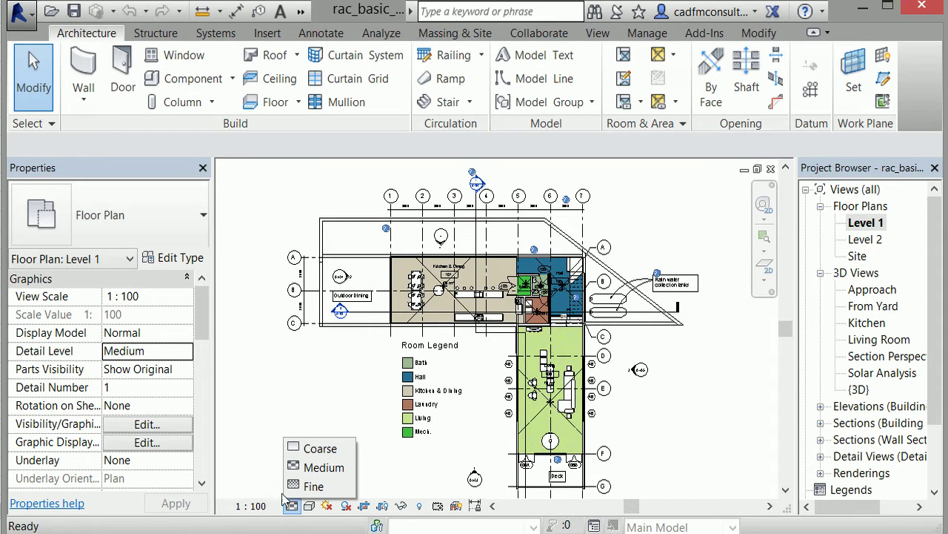
pyautogui.click(264, 477)
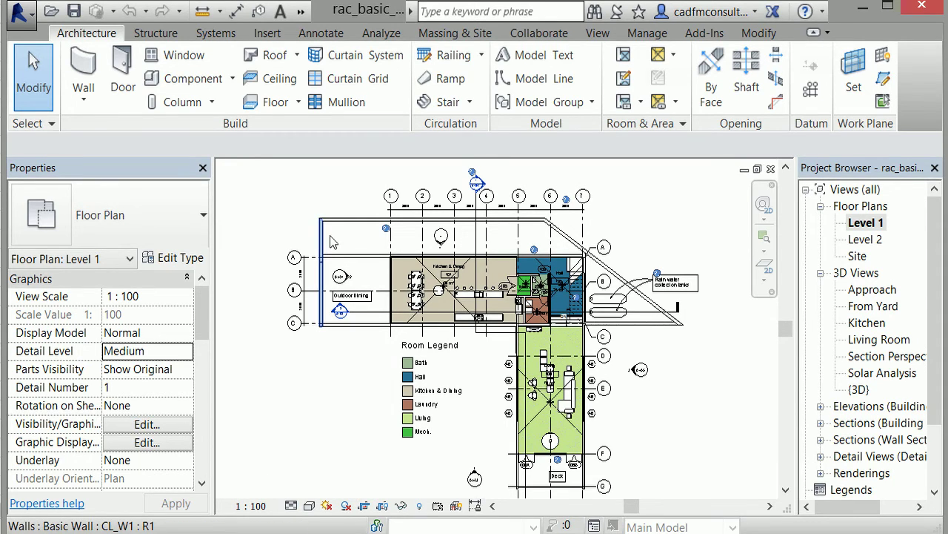
# Step: Zoom in on a Level 1 wall corner and switch the detail level to Fine
pyautogui.scroll(10, 329, 230)
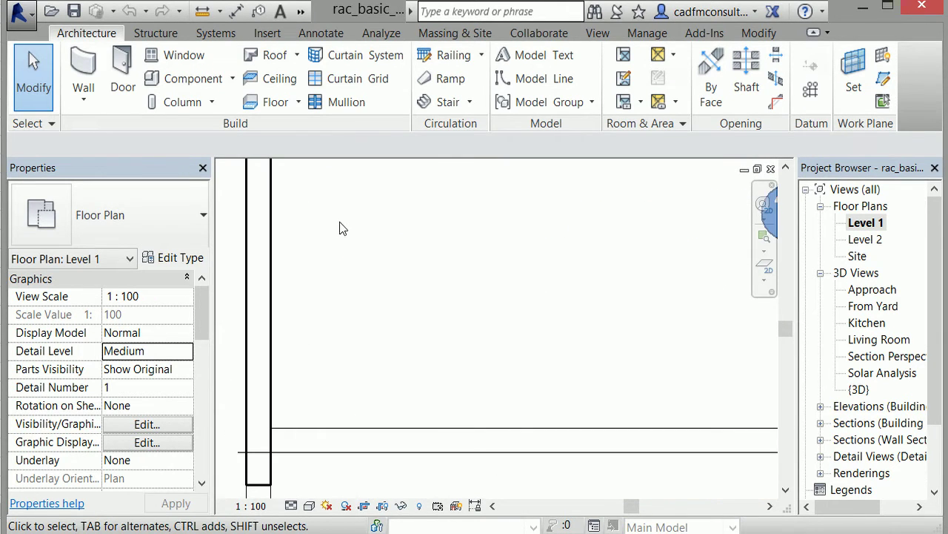
pyautogui.moveTo(339, 227); pyautogui.dragTo(388, 352, button='middle')
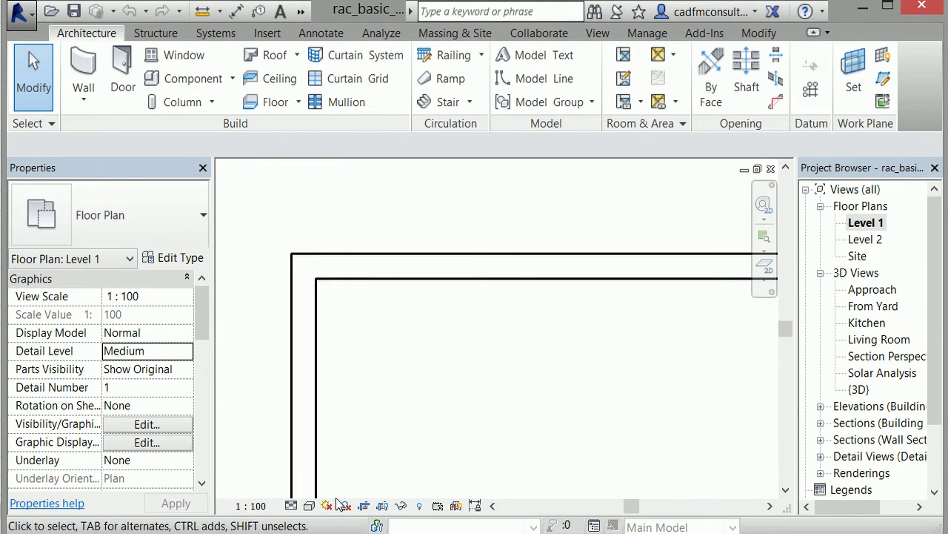
pyautogui.click(292, 506)
pyautogui.click(309, 486)
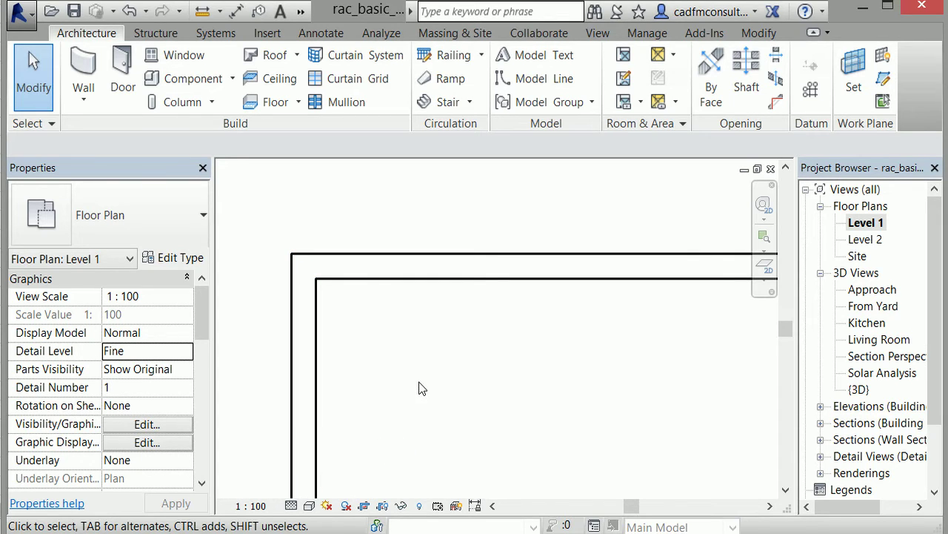
pyautogui.scroll(-2, 420, 387)
pyautogui.moveTo(472, 381); pyautogui.dragTo(398, 268, button='middle')
pyautogui.scroll(4, 626, 365)
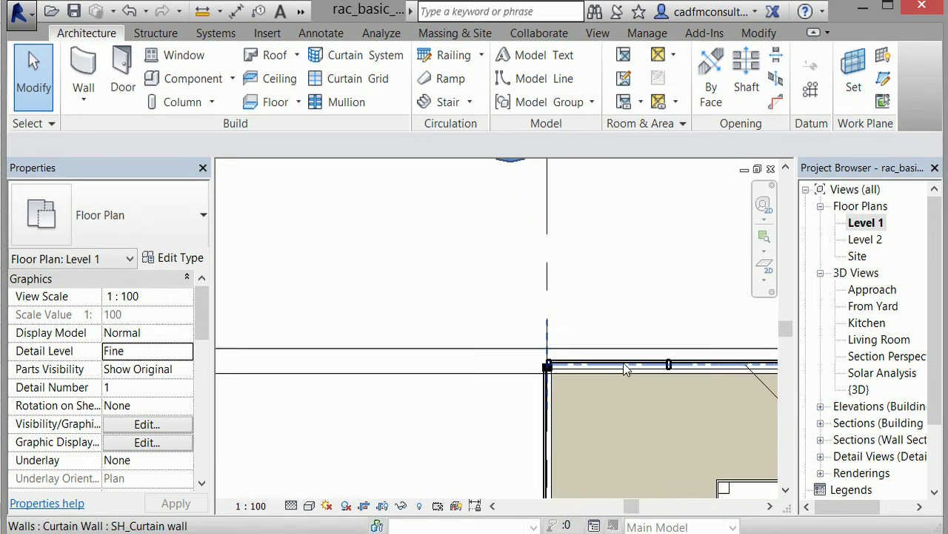
pyautogui.scroll(3, 625, 368)
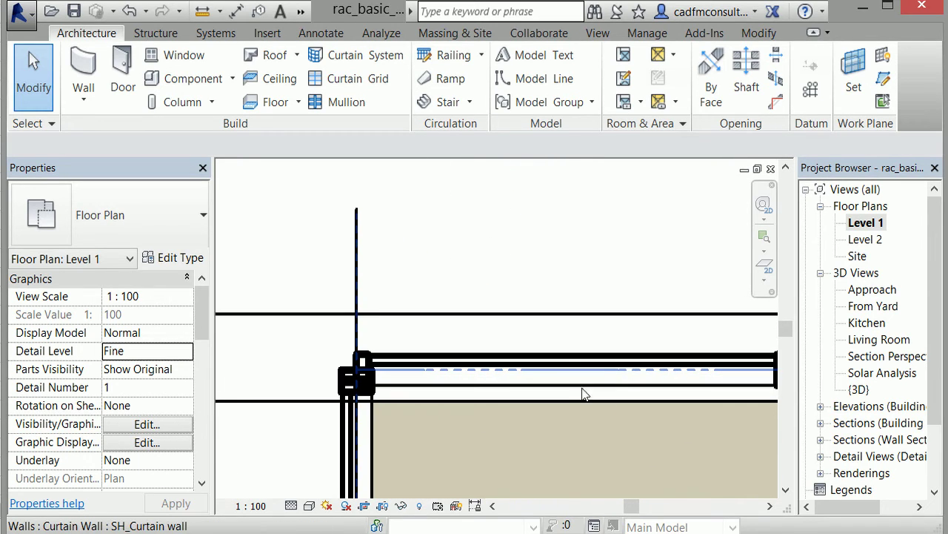
pyautogui.click(292, 505)
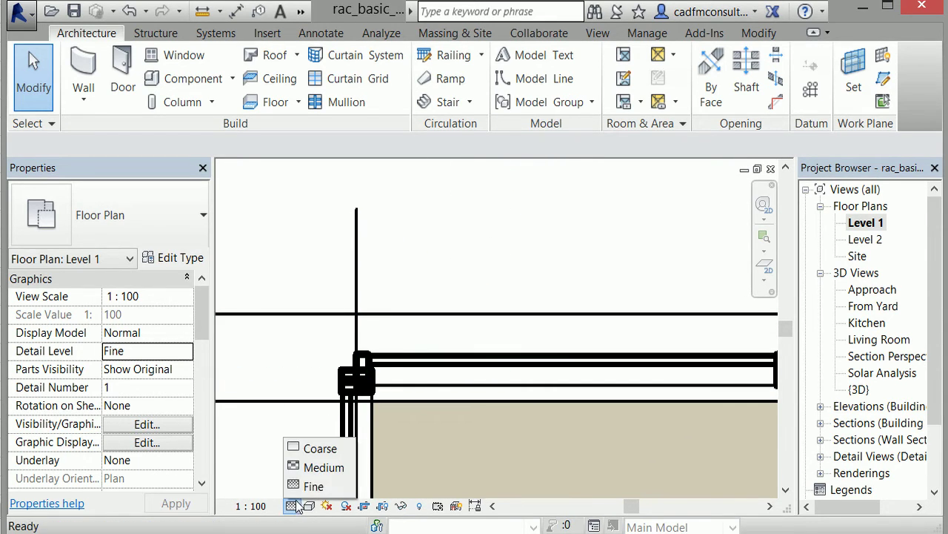
pyautogui.click(319, 449)
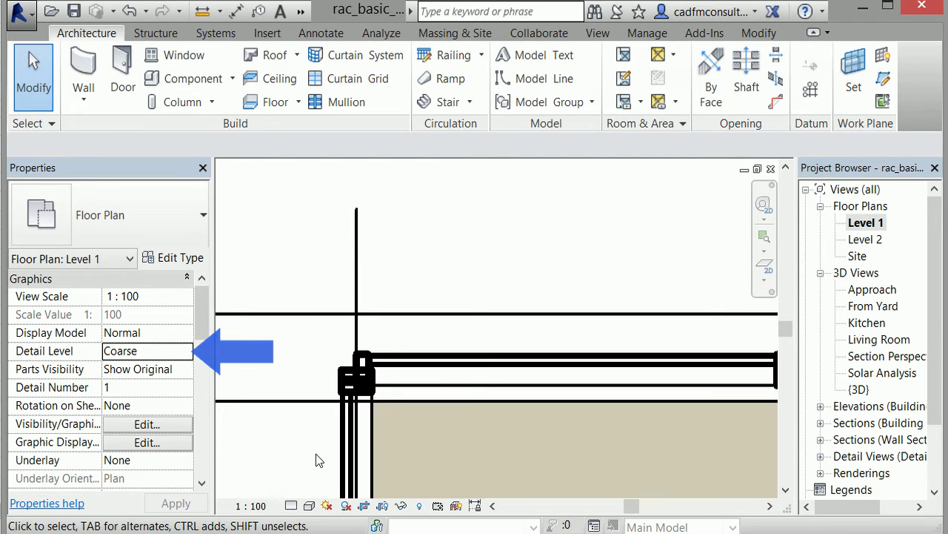
pyautogui.click(292, 506)
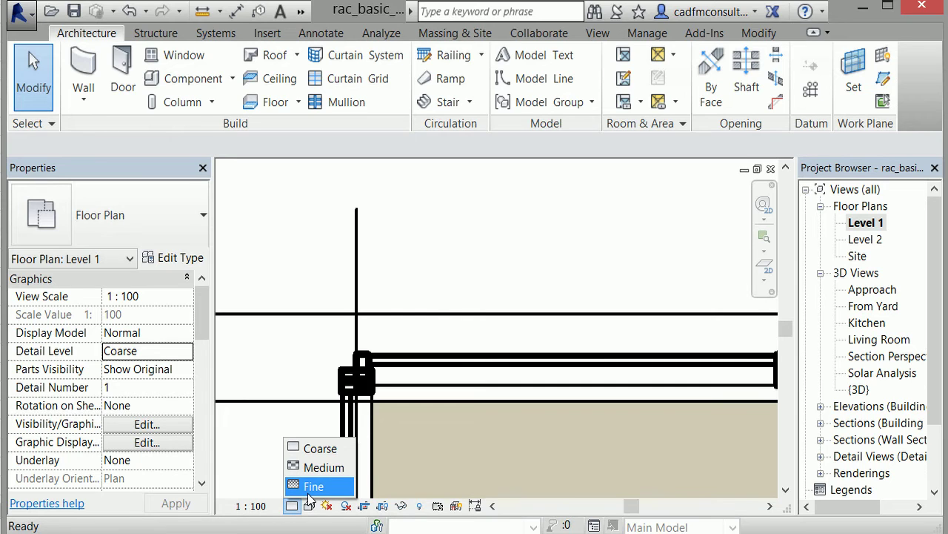
pyautogui.click(313, 449)
pyautogui.click(293, 506)
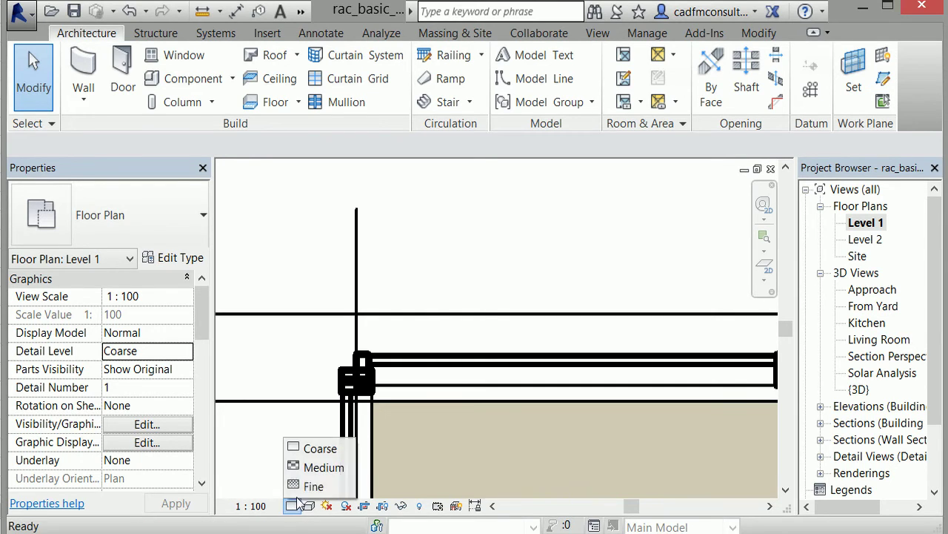
pyautogui.click(310, 471)
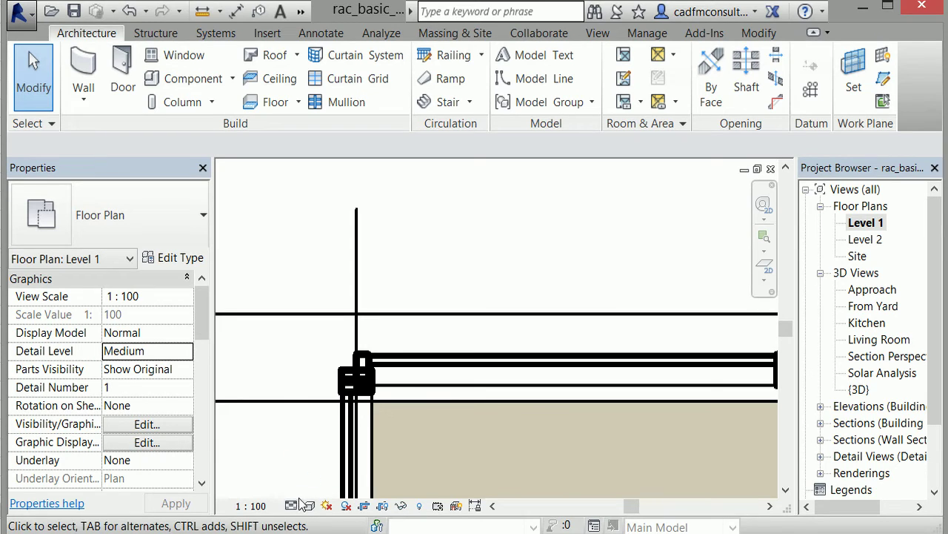
pyautogui.click(292, 506)
pyautogui.click(311, 488)
pyautogui.scroll(-4, 310, 417)
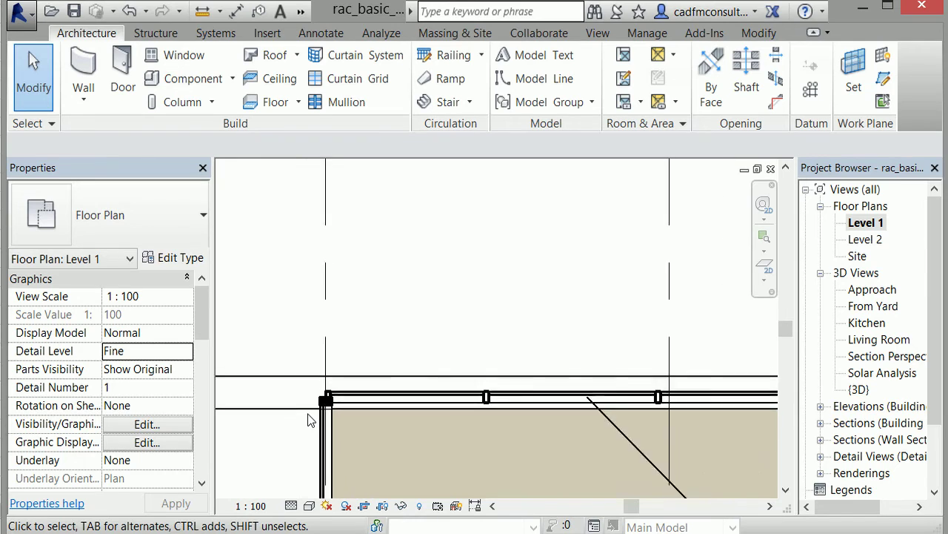
pyautogui.scroll(-3, 309, 418)
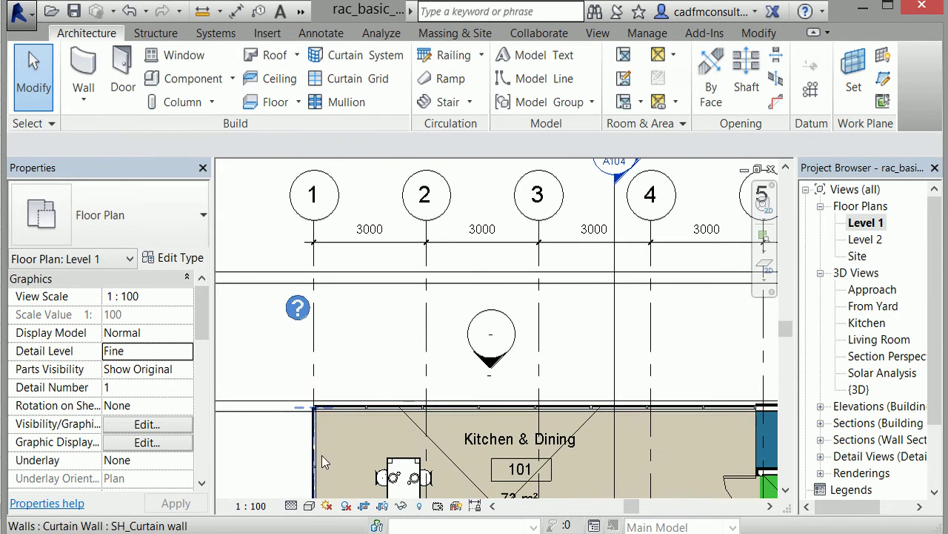
# Step: Try Wireframe and Shaded, settle on Consistent Colors, then zoom to fit with ZF
pyautogui.click(309, 506)
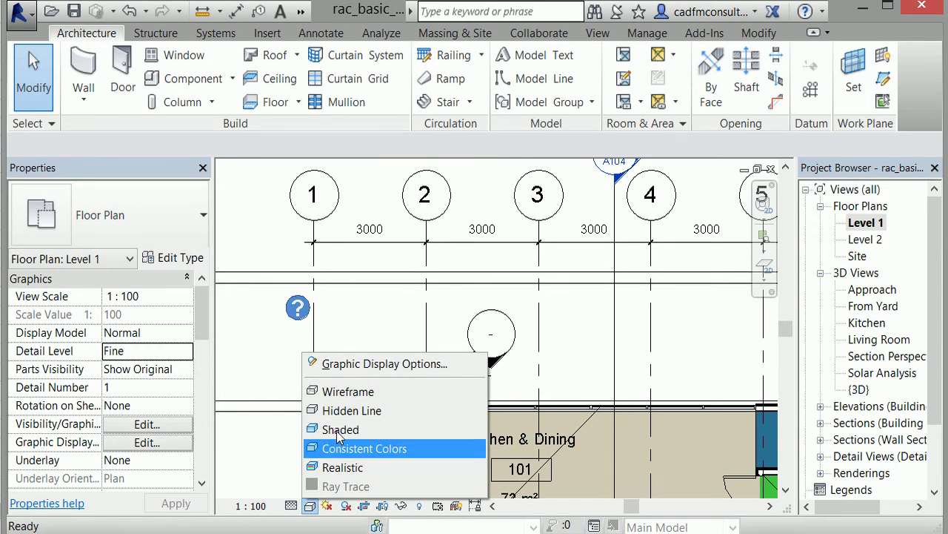
pyautogui.click(346, 392)
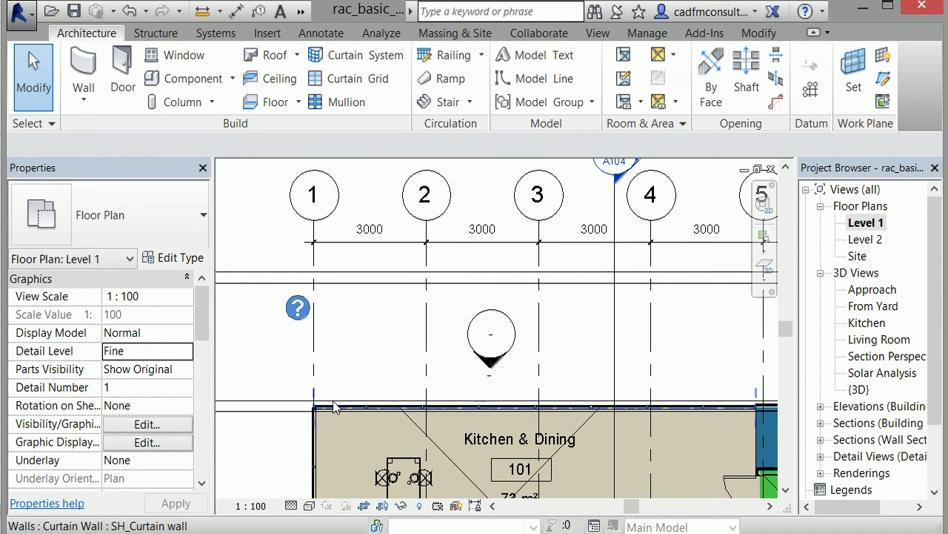
pyautogui.click(310, 507)
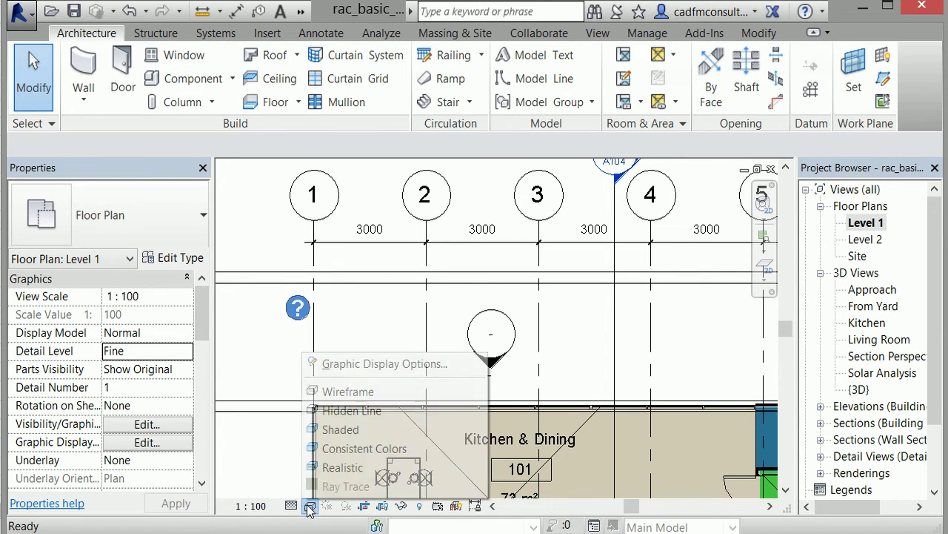
pyautogui.click(335, 432)
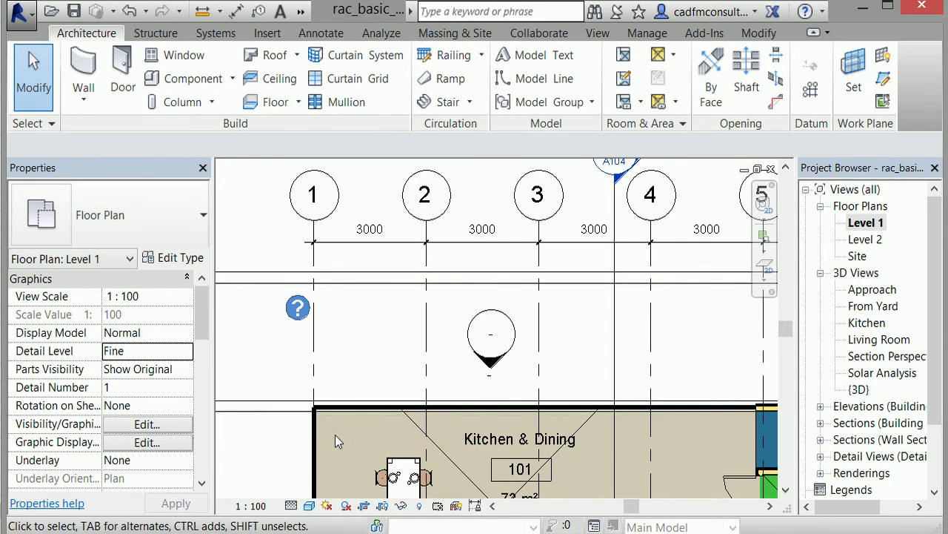
pyautogui.click(309, 505)
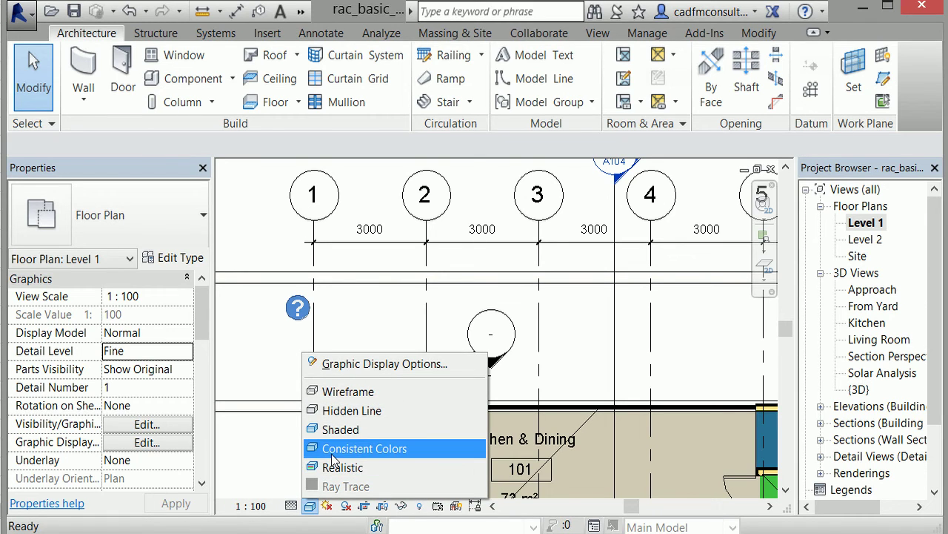
pyautogui.click(333, 448)
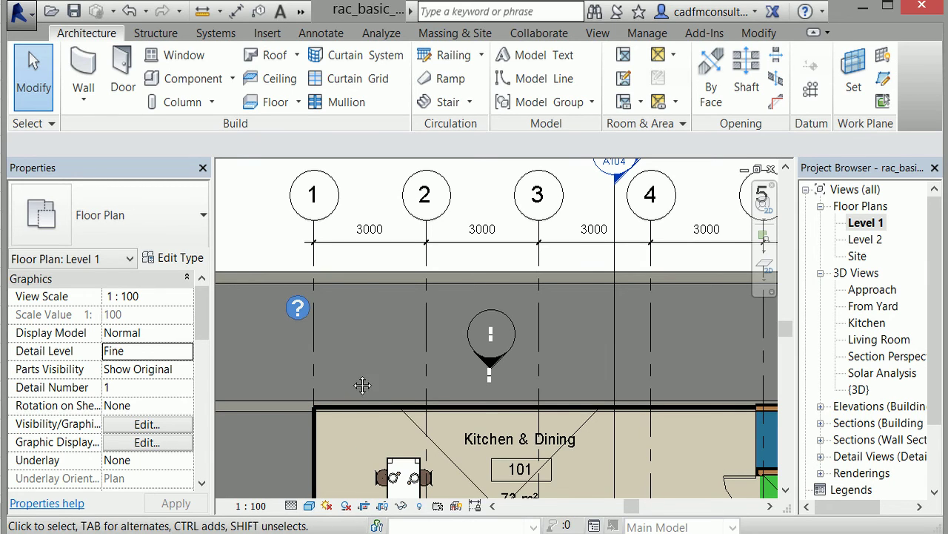
pyautogui.press('z')
pyautogui.press('f')
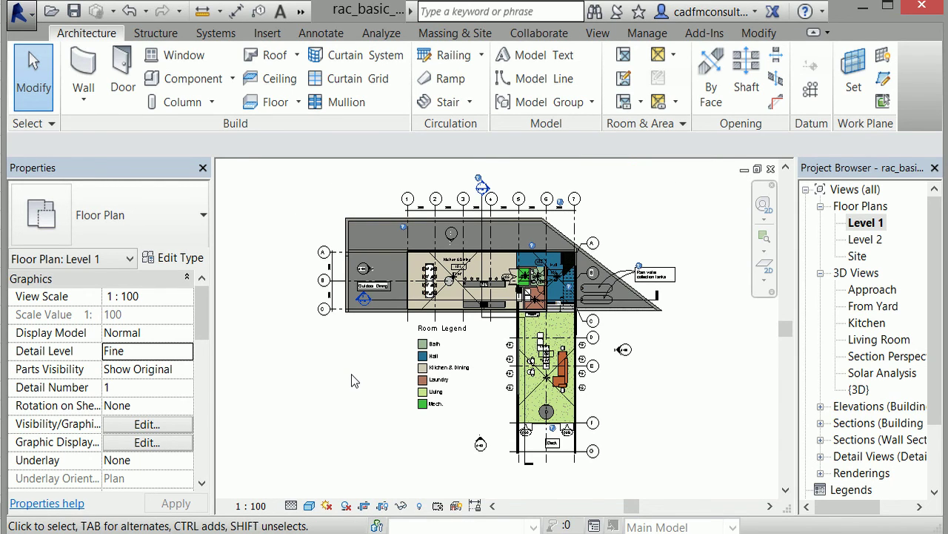